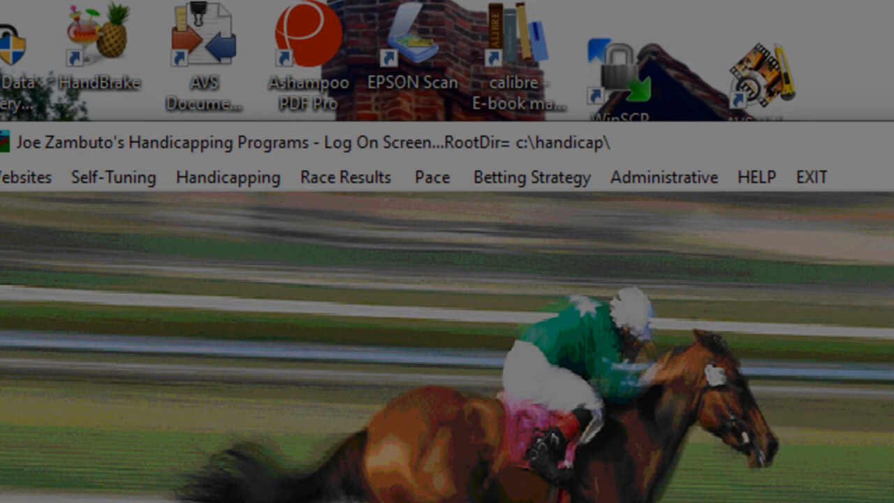
- Launch the Track Performance and Race Results program, minimize the log-on window behind it and reposition the Results Page window
{"action": "left_click", "coordinate": [359, 183]}
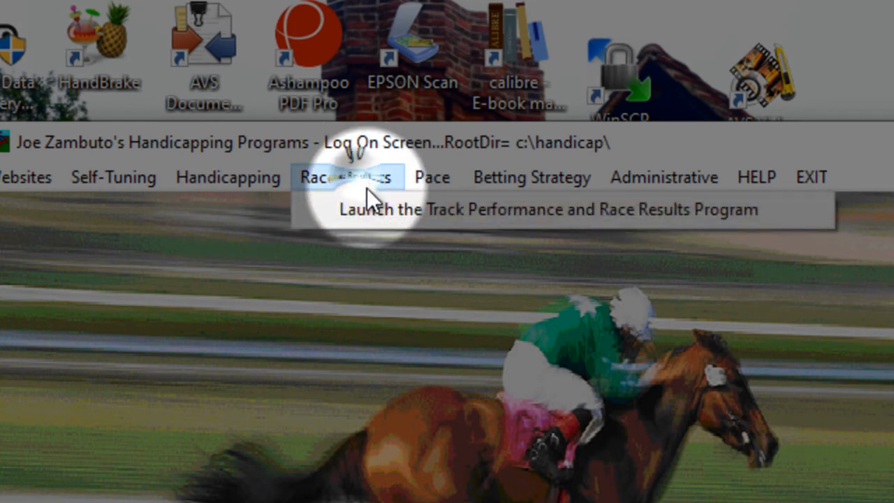
{"action": "left_click", "coordinate": [381, 206]}
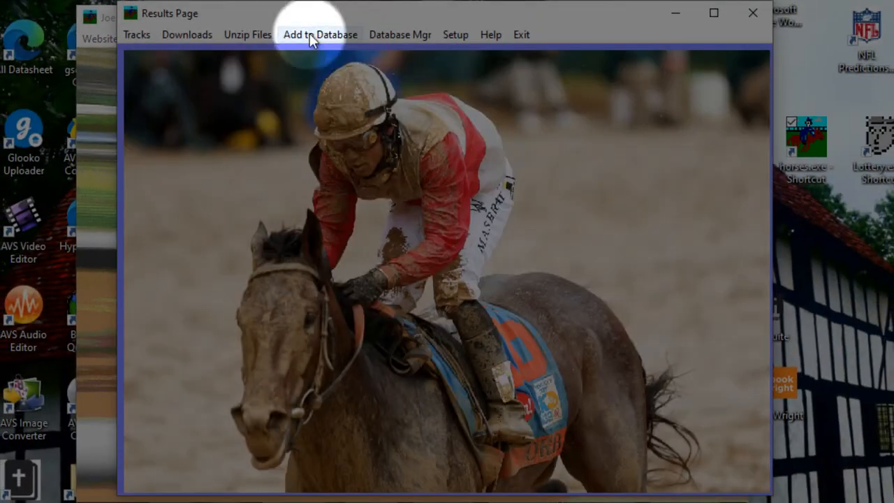
{"action": "left_click_drag", "start_coordinate": [302, 24], "coordinate": [395, 114]}
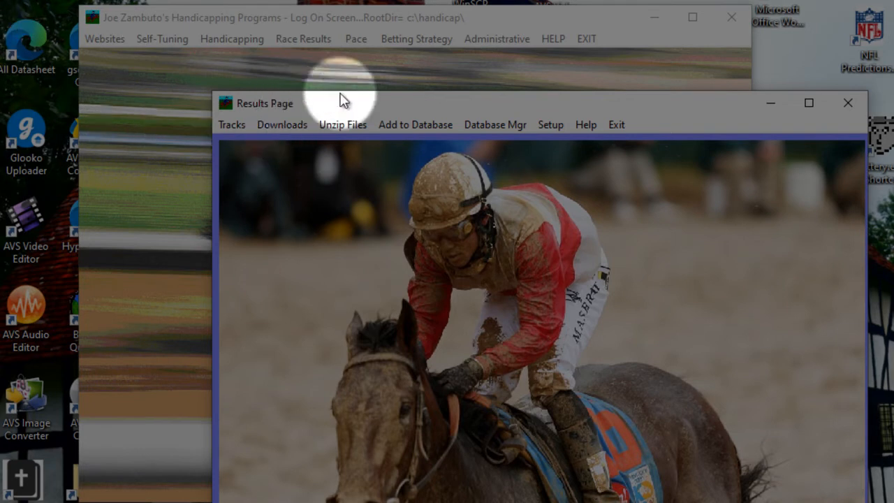
{"action": "left_click", "coordinate": [653, 18]}
{"action": "left_click_drag", "start_coordinate": [312, 106], "coordinate": [287, 40]}
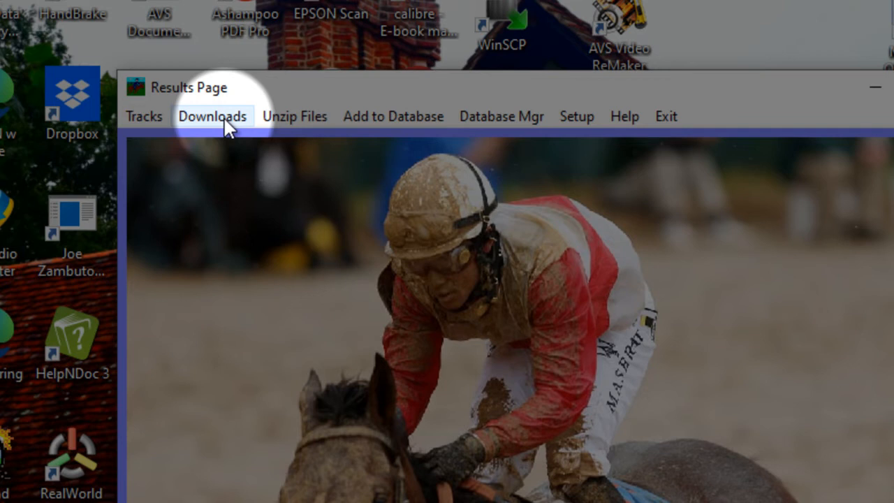
- Unzip the Full Chart result file bel1007y.zip in c:\handicap and return to the Results Page
{"action": "left_click", "coordinate": [292, 117]}
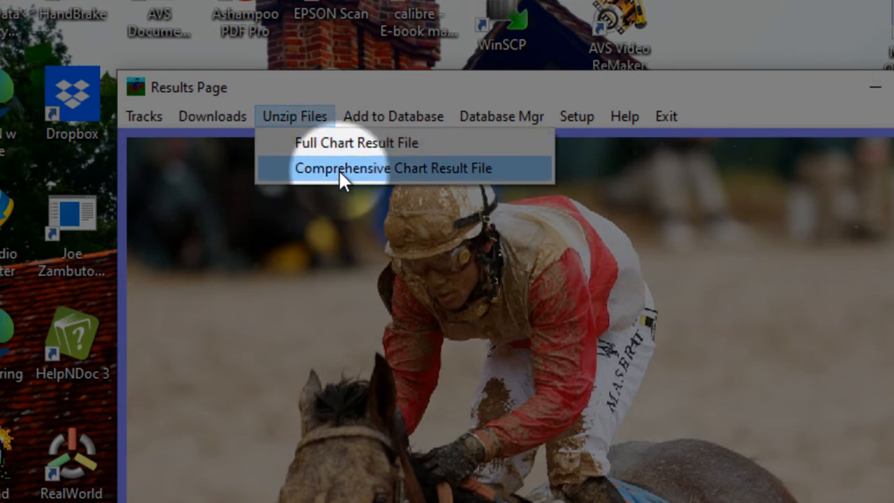
{"action": "left_click", "coordinate": [334, 138]}
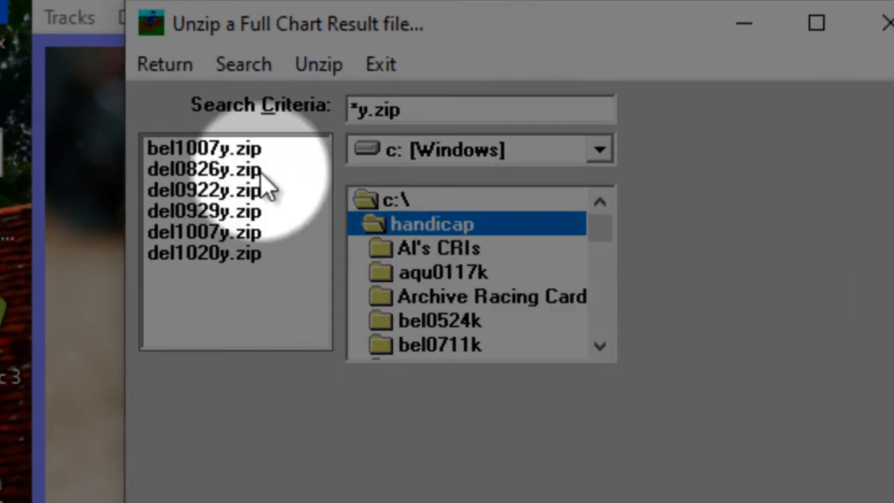
{"action": "double_click", "coordinate": [234, 150]}
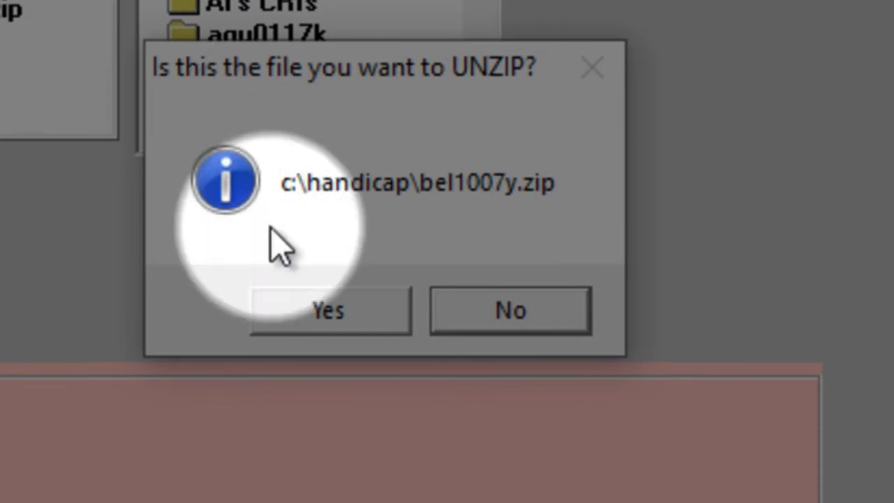
{"action": "left_click", "coordinate": [326, 314]}
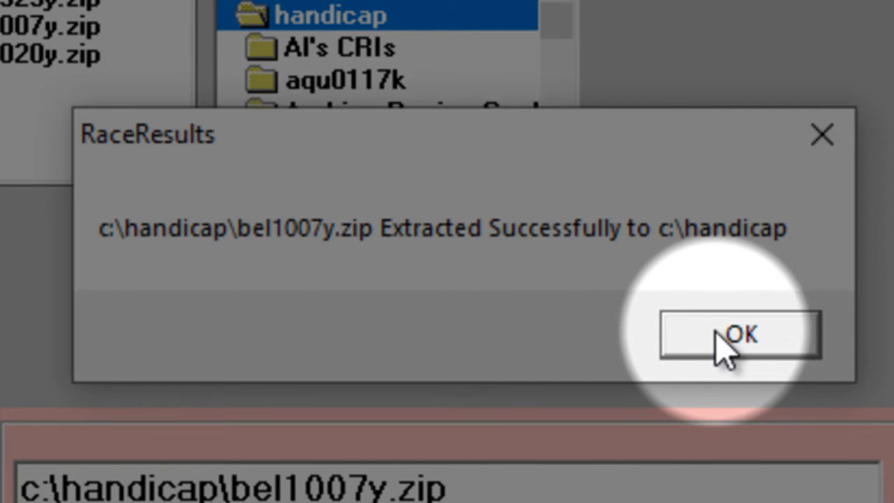
{"action": "left_click", "coordinate": [719, 342]}
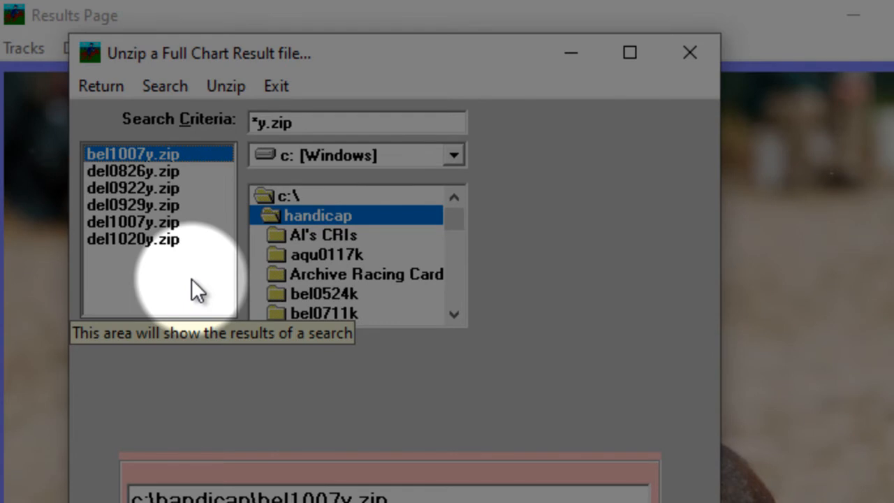
{"action": "left_click", "coordinate": [90, 85]}
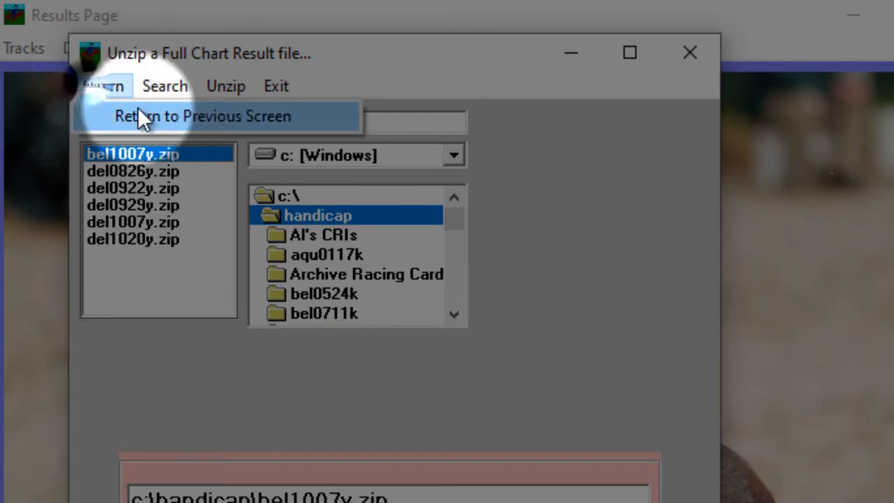
{"action": "left_click", "coordinate": [140, 114]}
- Start unzipping a Comprehensive Chart result file and browse to the c:\Handicap\results folder
{"action": "left_click", "coordinate": [197, 47]}
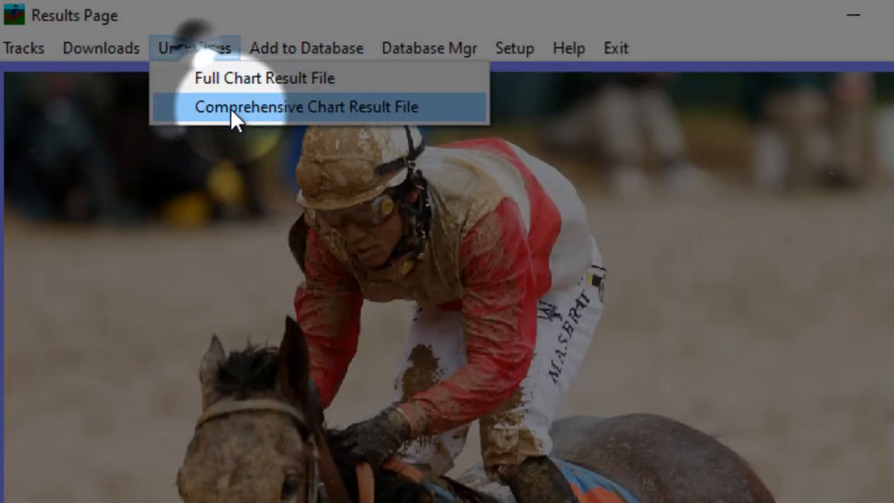
{"action": "left_click", "coordinate": [295, 108]}
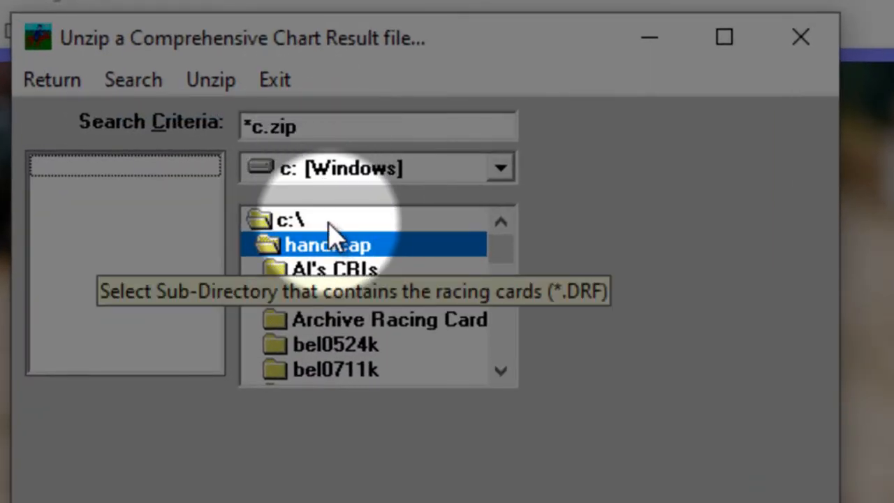
{"action": "double_click", "coordinate": [328, 222]}
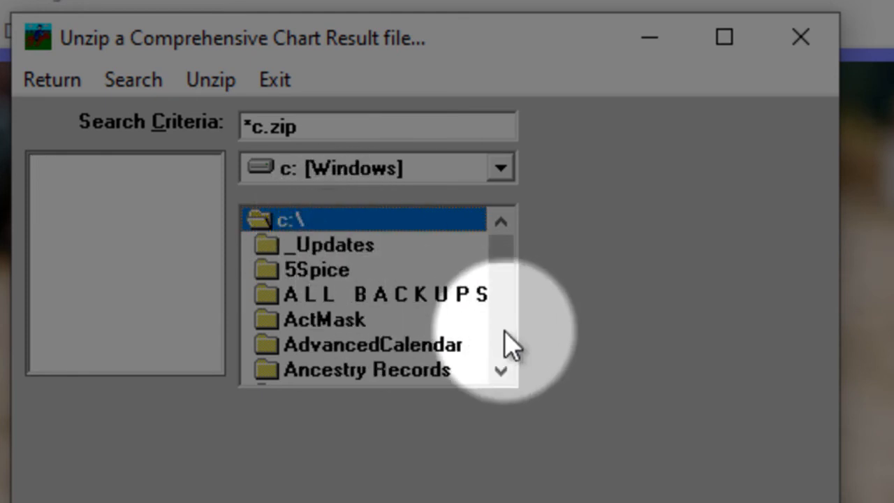
{"action": "scroll", "coordinate": [513, 346], "scroll_direction": "down", "scroll_amount": 6}
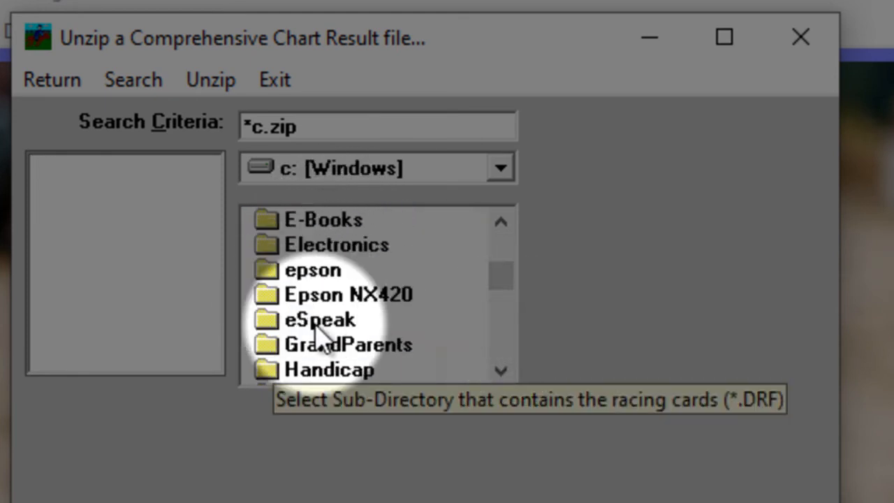
{"action": "double_click", "coordinate": [358, 373]}
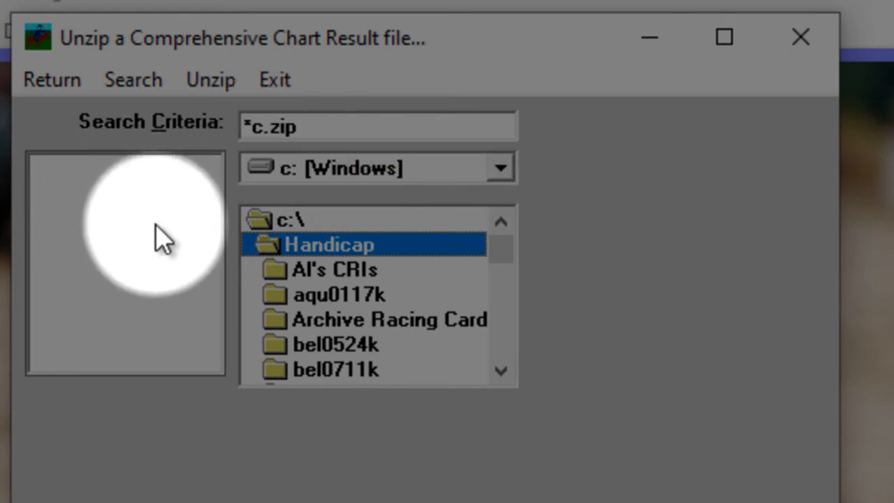
{"action": "left_click", "coordinate": [501, 335]}
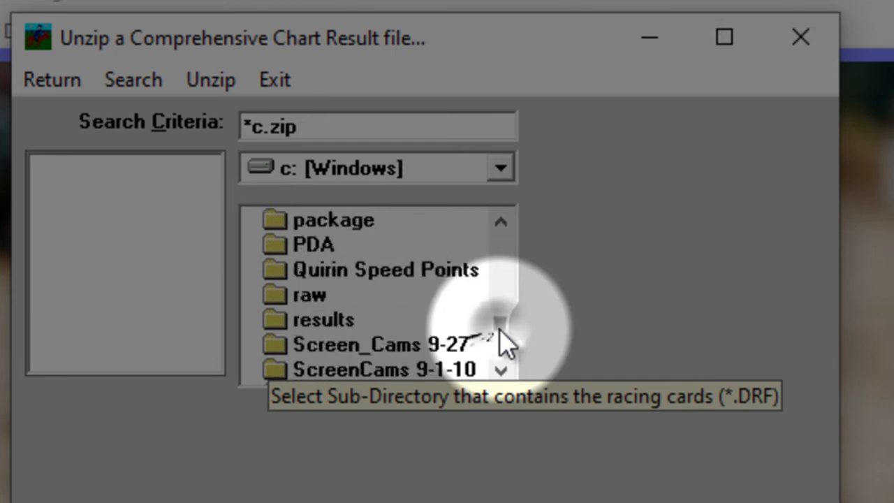
{"action": "double_click", "coordinate": [318, 319]}
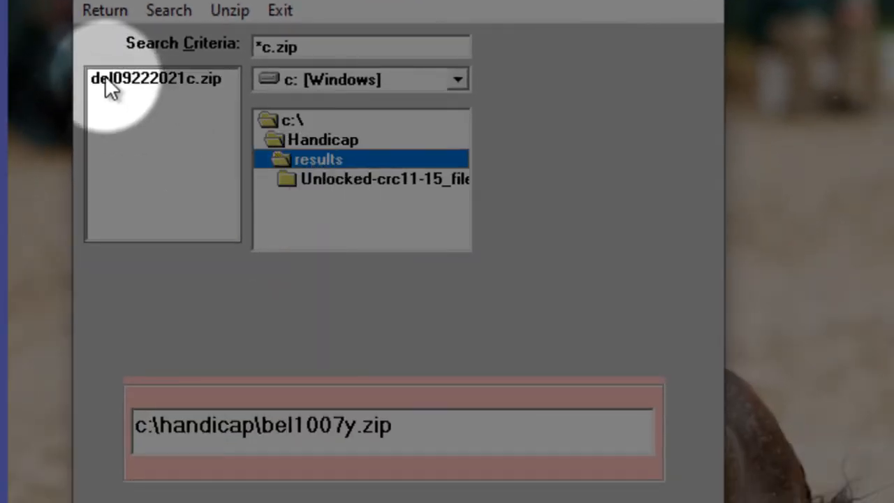
- Unzip the Comprehensive Chart result file del09222021c.zip and return to the Results Page
{"action": "double_click", "coordinate": [115, 82]}
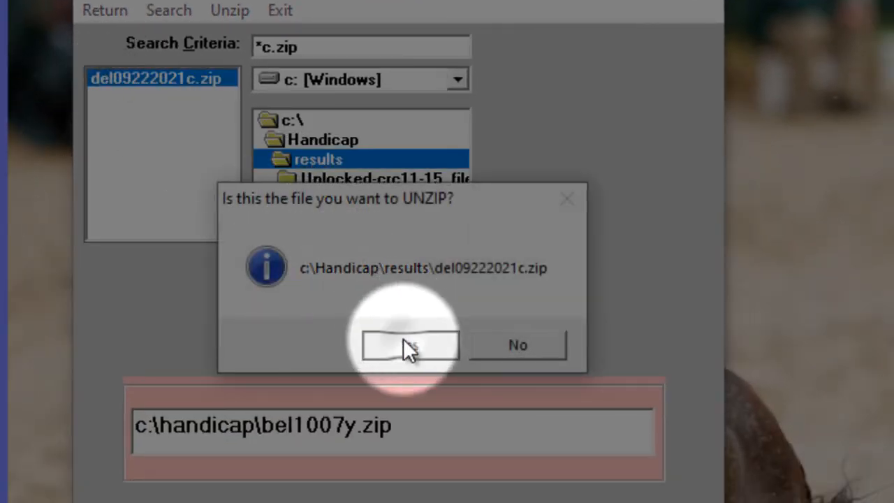
{"action": "left_click", "coordinate": [403, 340]}
{"action": "left_click", "coordinate": [241, 10]}
{"action": "left_click", "coordinate": [250, 32]}
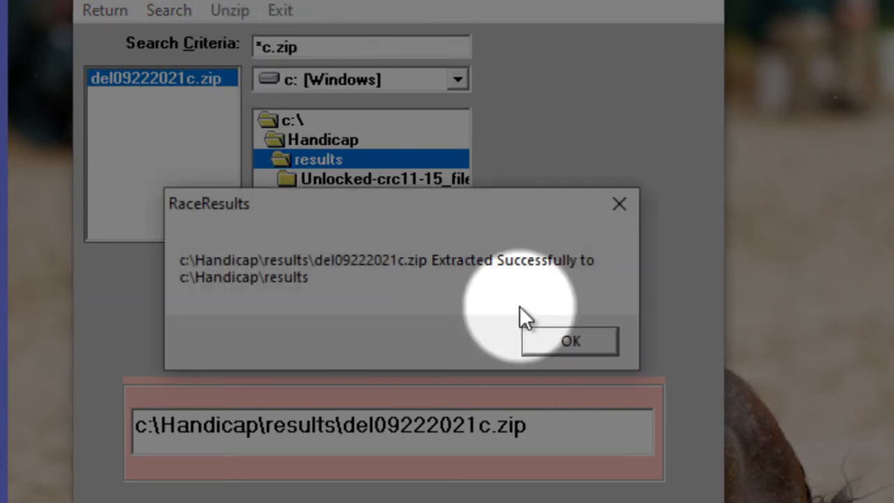
{"action": "left_click", "coordinate": [555, 337]}
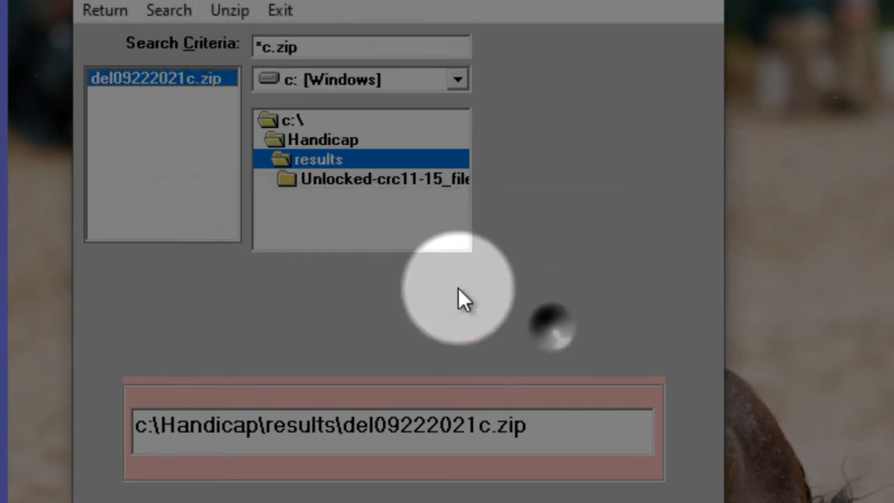
{"action": "left_click", "coordinate": [107, 12]}
{"action": "left_click", "coordinate": [123, 30]}
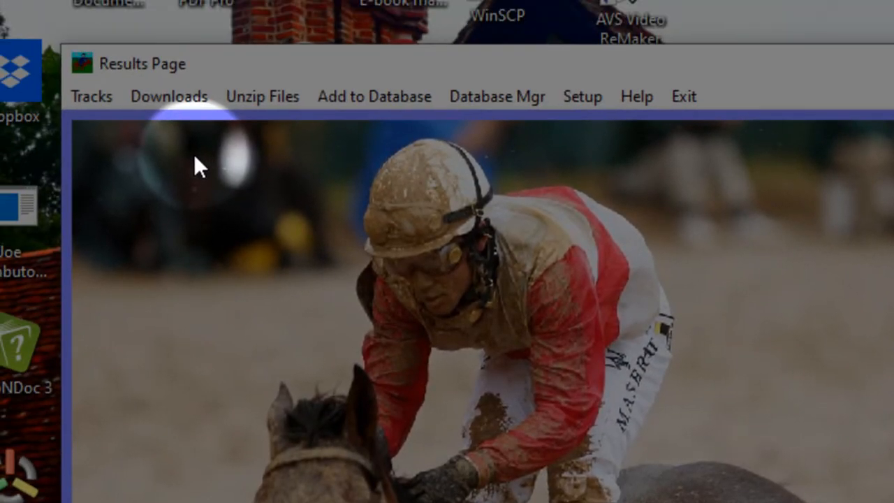
- Try to add the Full Chart result file BEL1007.CHT from c:\handicap to the database
{"action": "left_click", "coordinate": [351, 100]}
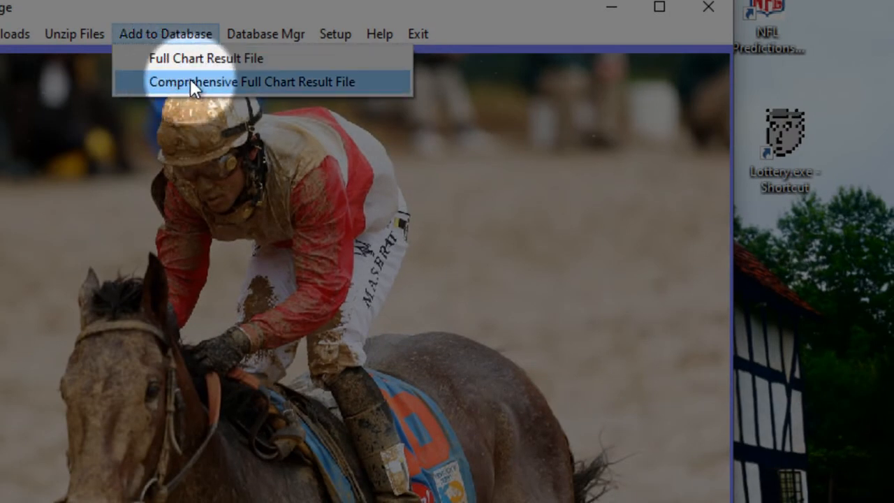
{"action": "left_click", "coordinate": [180, 58]}
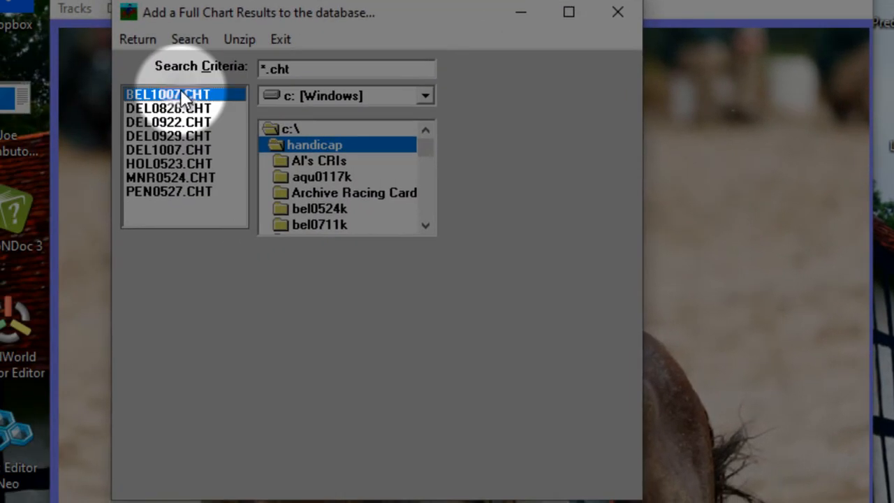
{"action": "double_click", "coordinate": [183, 95]}
{"action": "left_click", "coordinate": [403, 316]}
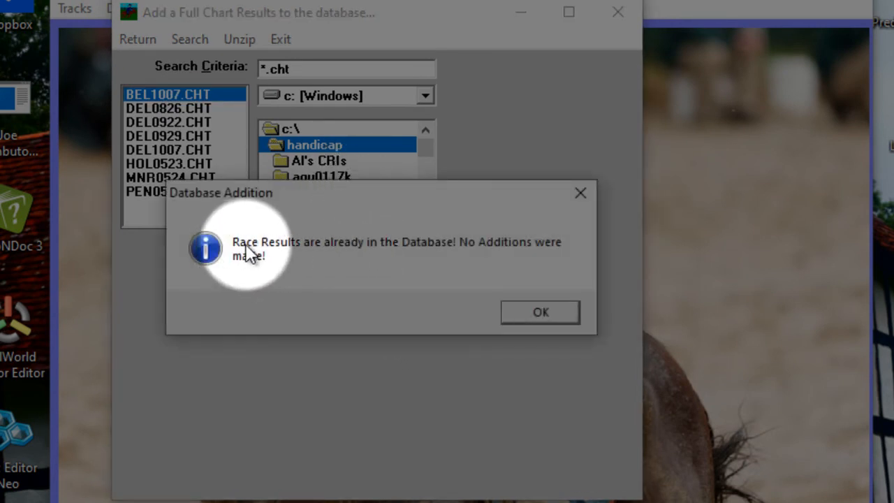
{"action": "left_click", "coordinate": [535, 311]}
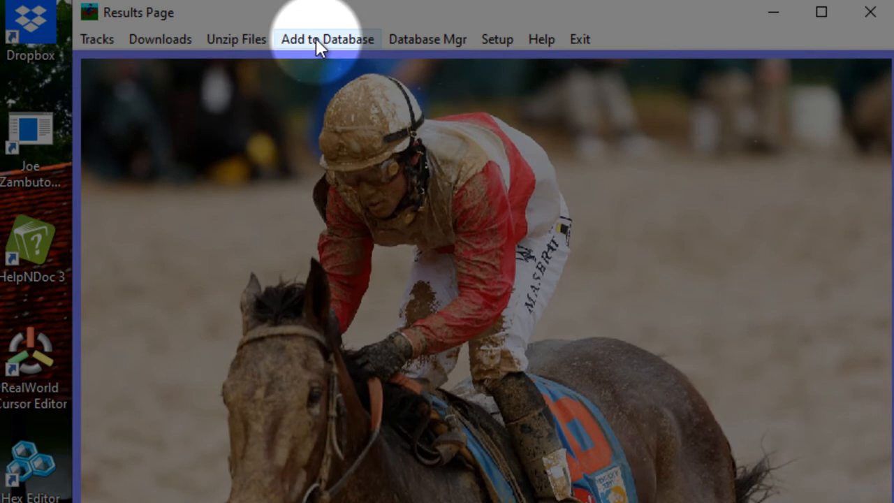
- Open the Database Manager, show the track list and choose DEL (Delaware Park) as the track
{"action": "left_click", "coordinate": [426, 39]}
{"action": "left_click", "coordinate": [447, 70]}
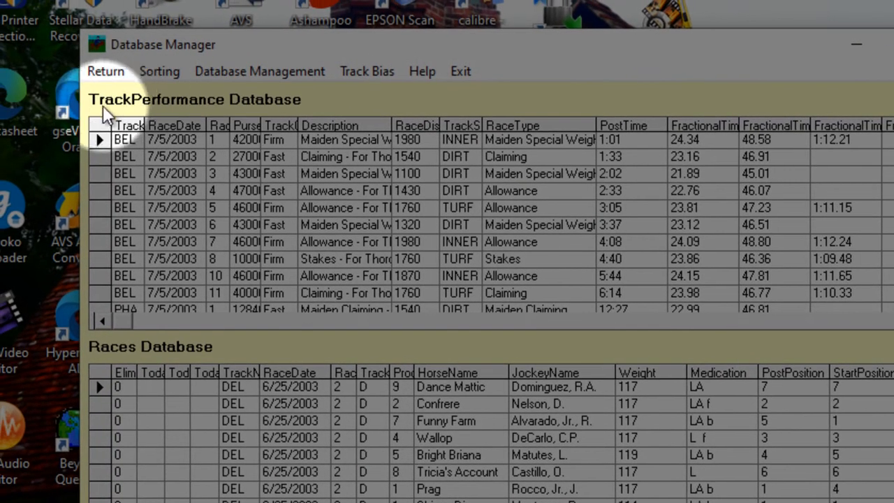
{"action": "left_click", "coordinate": [252, 70]}
{"action": "left_click", "coordinate": [261, 102]}
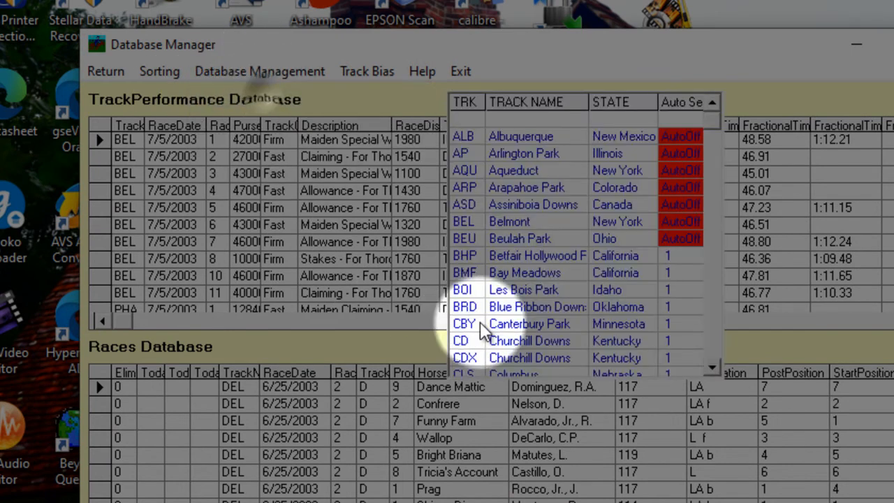
{"action": "left_click", "coordinate": [712, 340]}
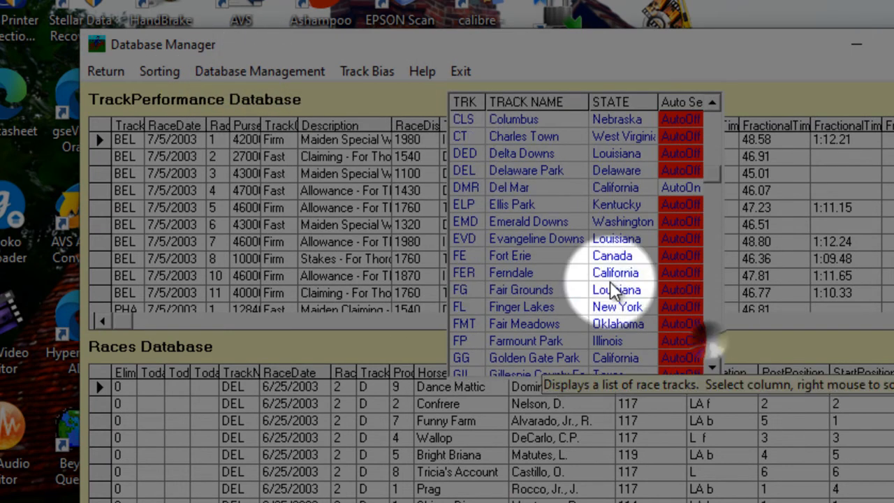
{"action": "double_click", "coordinate": [468, 169]}
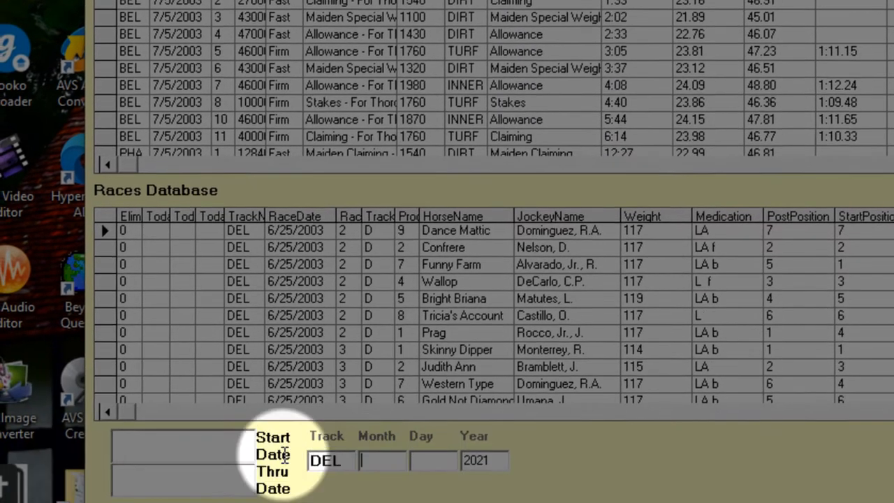
- Filter the Delaware Park races from a start date of 9/1/21 and view the payoff columns of the TrackPerformance database
{"action": "left_click", "coordinate": [153, 447]}
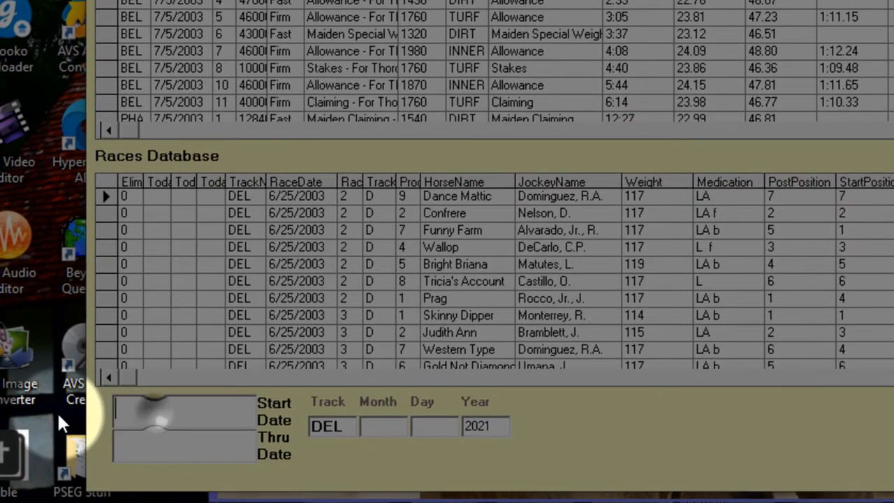
{"action": "type", "text": "9/"}
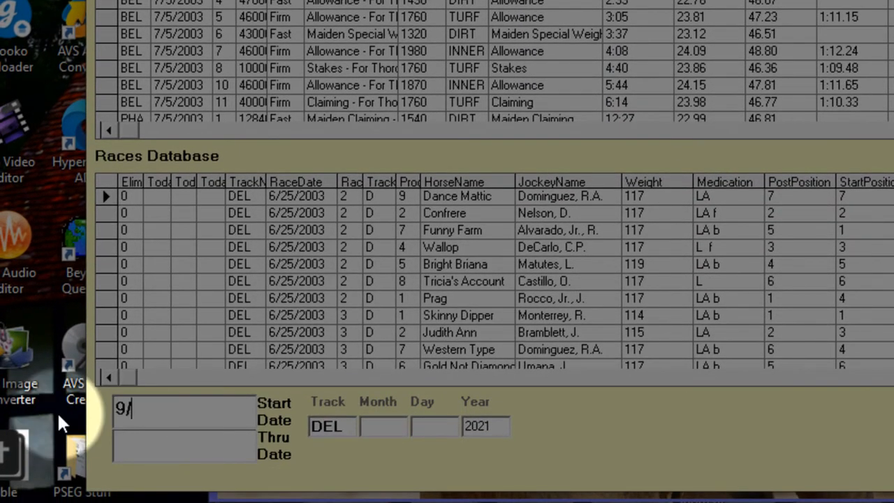
{"action": "type", "text": "1/21"}
{"action": "left_click", "coordinate": [118, 437]}
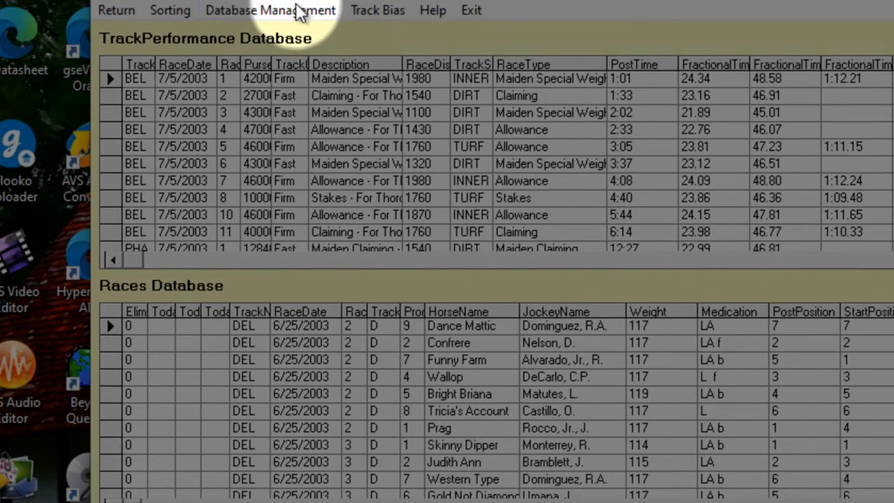
{"action": "left_click", "coordinate": [295, 75]}
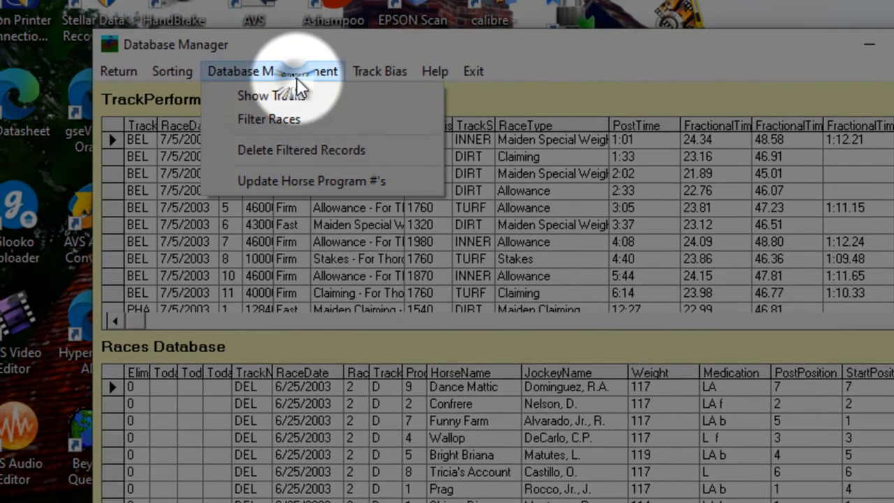
{"action": "left_click", "coordinate": [303, 120]}
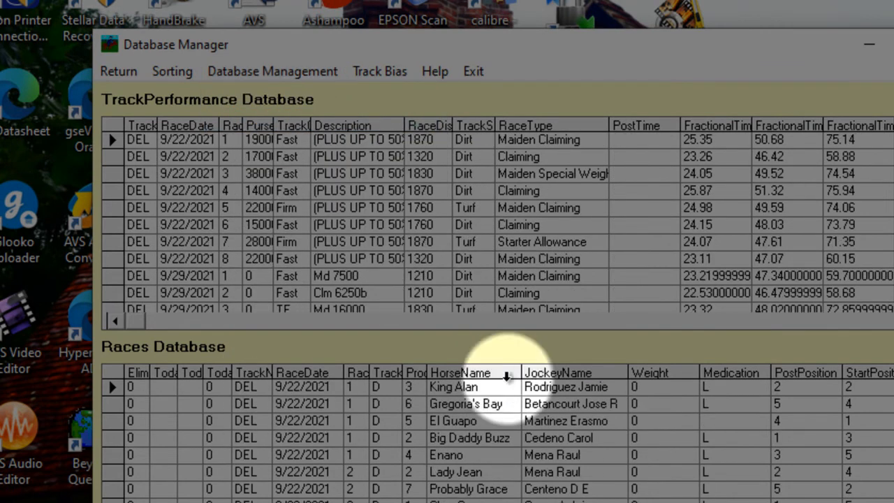
{"action": "left_click", "coordinate": [806, 321]}
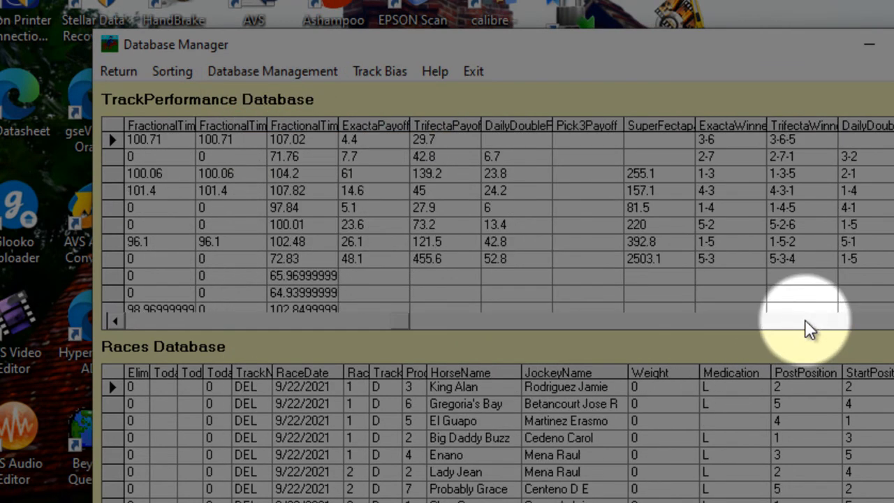
- Look over the TrackPerformance columns for Delaware Park, from the race details and fractional times to the win, place and show payouts
{"action": "left_click", "coordinate": [805, 322]}
{"action": "left_click", "coordinate": [806, 321]}
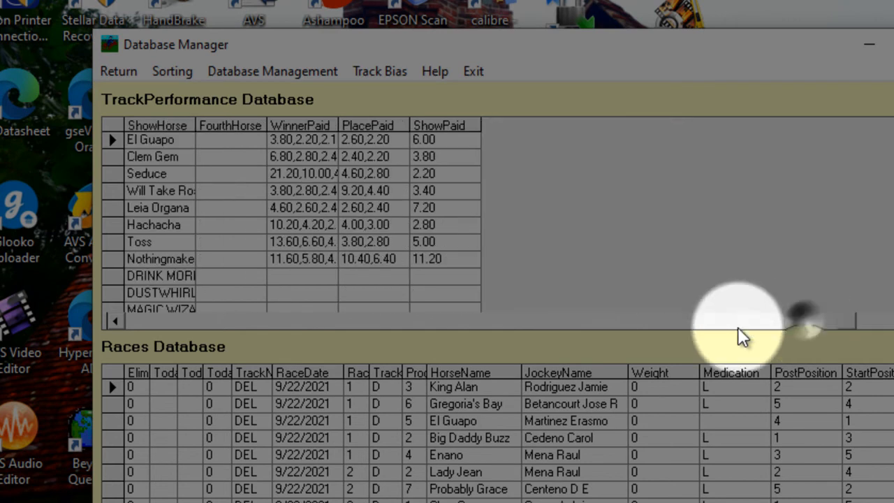
{"action": "left_click", "coordinate": [133, 319]}
{"action": "left_click", "coordinate": [133, 317]}
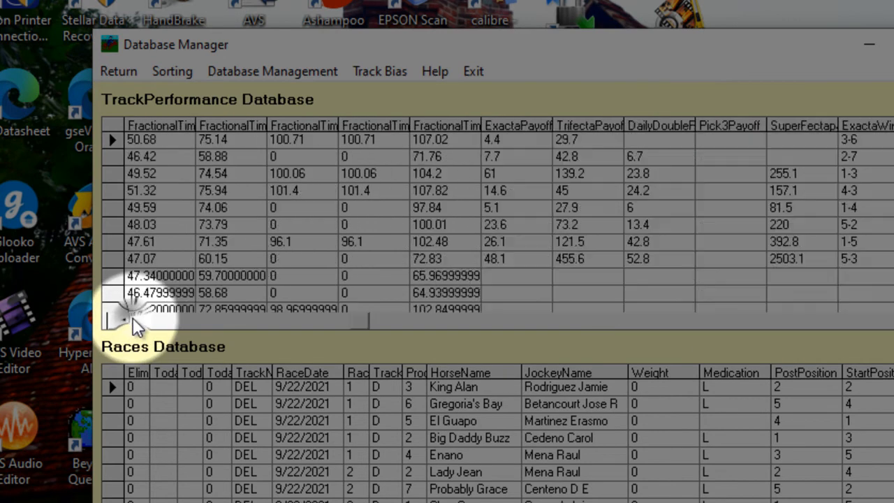
{"action": "left_click", "coordinate": [133, 317]}
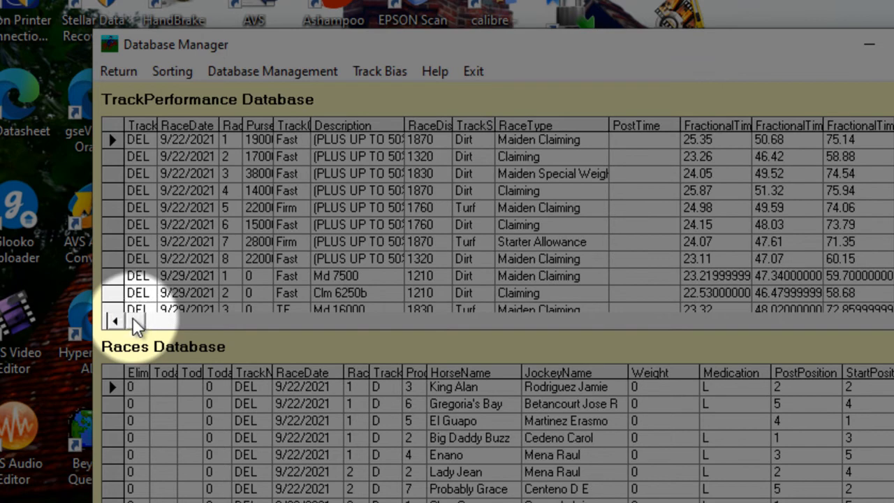
{"action": "left_click", "coordinate": [807, 320]}
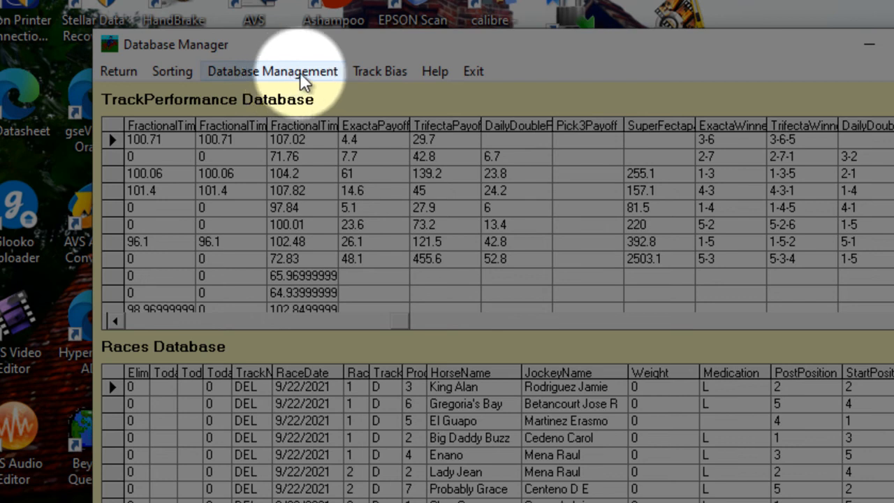
- Open the Track Bias Evaluation Screen, show the track list and choose DEL (Delaware Park)
{"action": "left_click", "coordinate": [365, 73]}
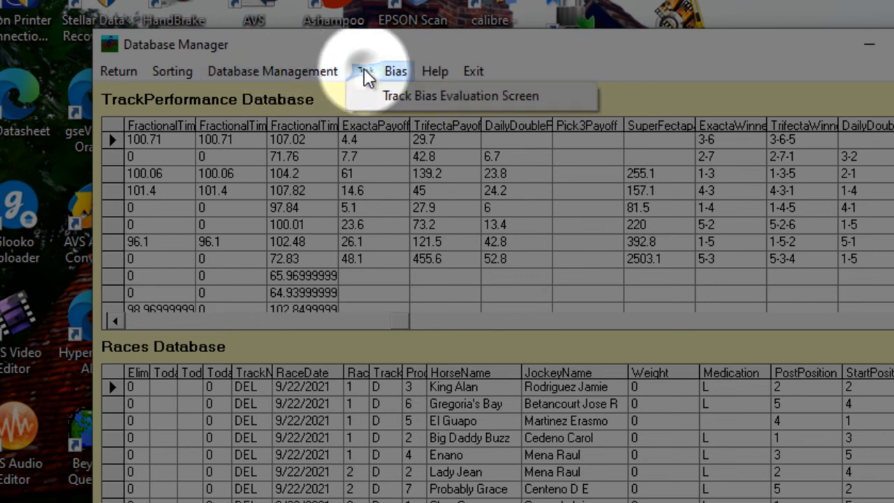
{"action": "left_click", "coordinate": [401, 91]}
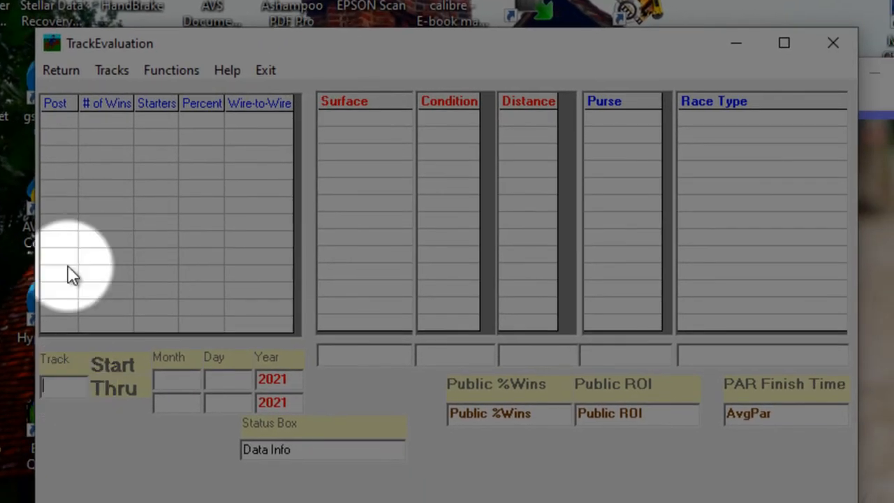
{"action": "left_click", "coordinate": [118, 71]}
{"action": "left_click", "coordinate": [125, 95]}
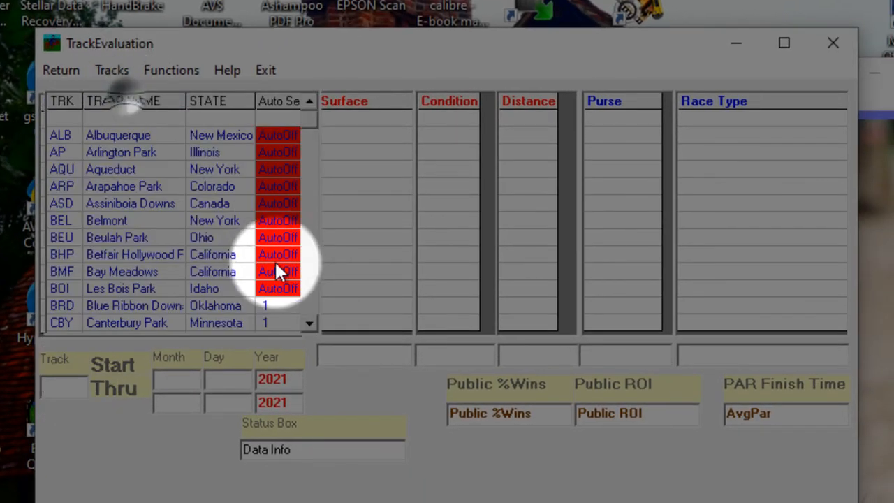
{"action": "left_click", "coordinate": [304, 297]}
{"action": "double_click", "coordinate": [89, 203]}
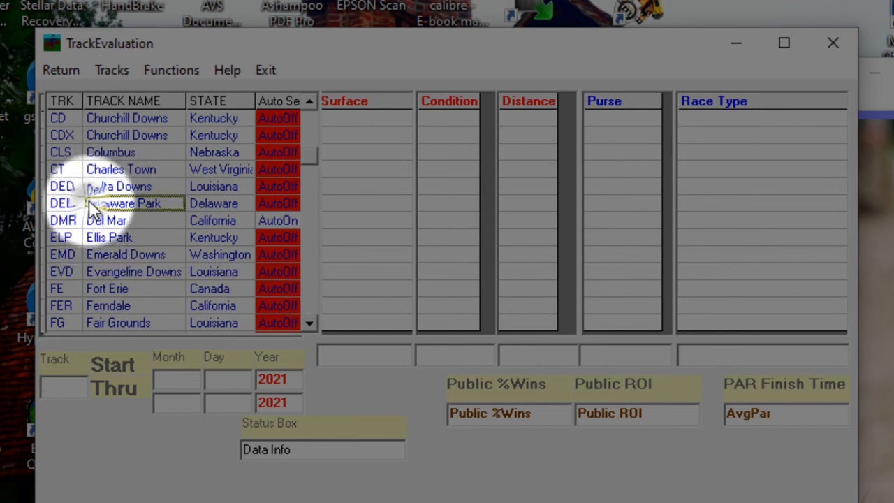
- Set the evaluation period from 09/01/2021 through 10/28/2021 and get the track's data for it
{"action": "left_click", "coordinate": [160, 382]}
{"action": "type", "text": "09"}
{"action": "key", "text": "Tab"}
{"action": "type", "text": "01"}
{"action": "key", "text": "Tab"}
{"action": "type", "text": "10"}
{"action": "key", "text": "Tab"}
{"action": "type", "text": "28"}
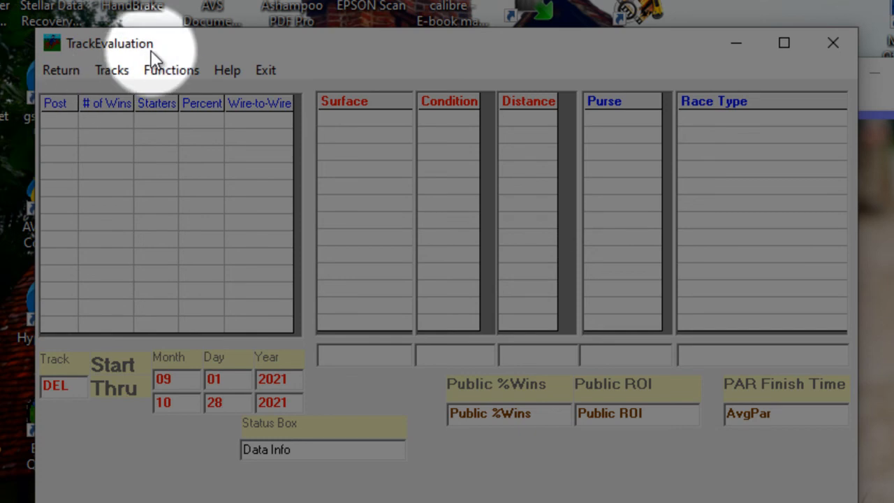
{"action": "left_click", "coordinate": [161, 72]}
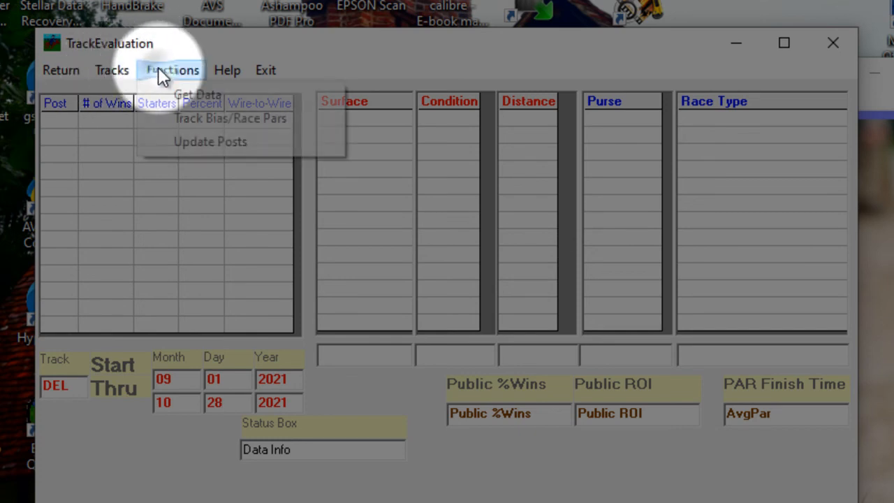
{"action": "left_click", "coordinate": [198, 95]}
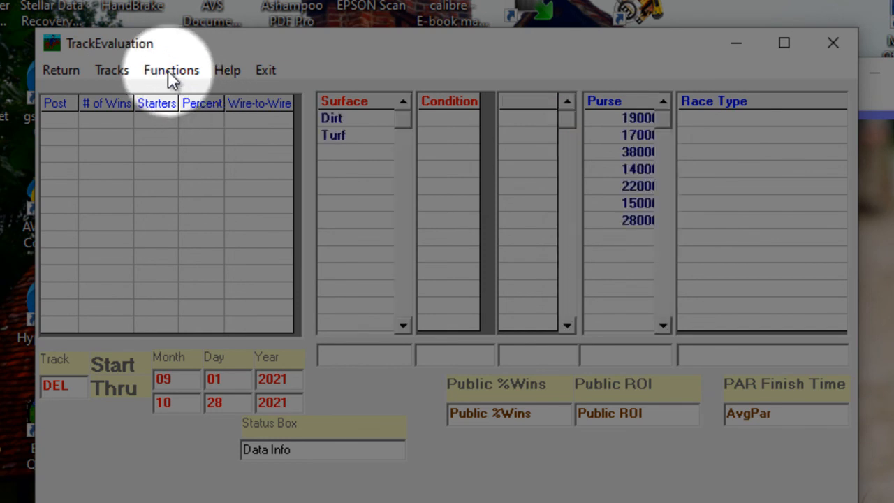
- Calculate the track bias and race pars for Dirt surface, Fast condition and a distance of <1760
{"action": "left_click", "coordinate": [361, 135]}
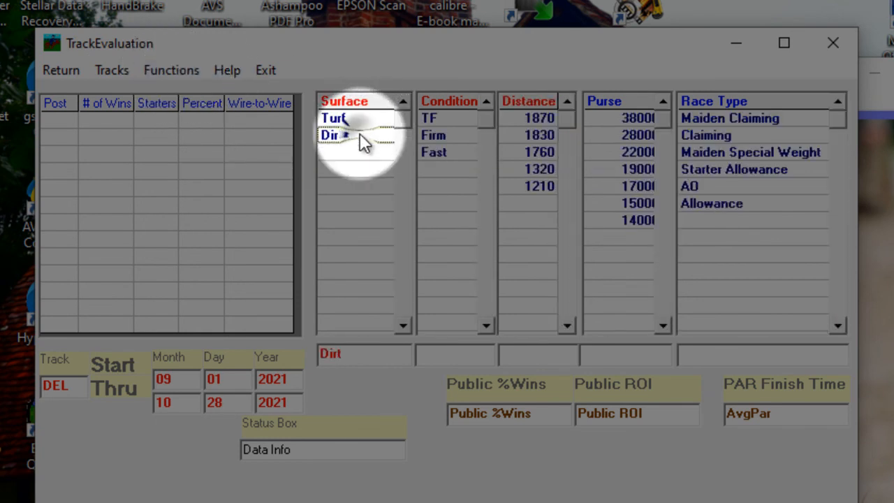
{"action": "left_click", "coordinate": [432, 153]}
{"action": "left_click", "coordinate": [517, 160]}
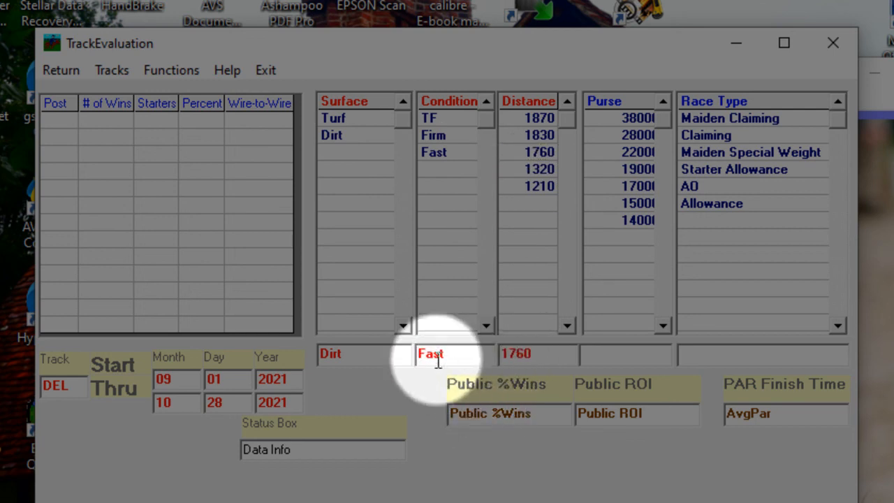
{"action": "type", "text": "<"}
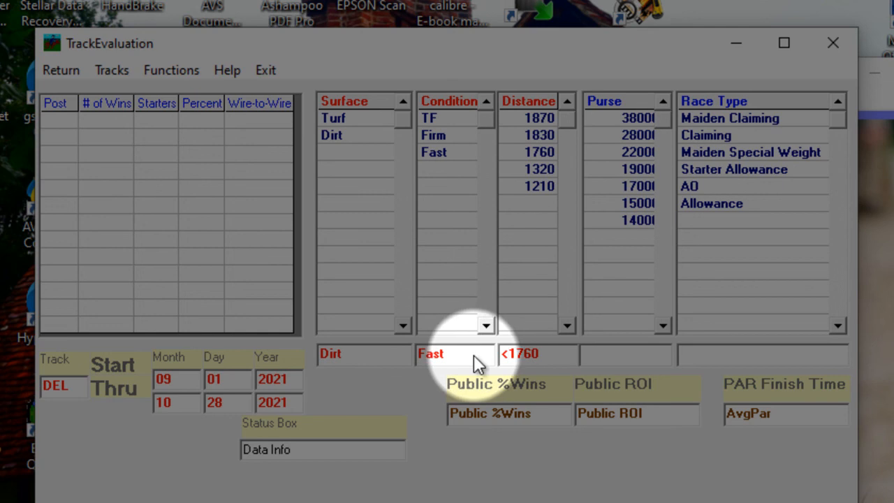
{"action": "left_click", "coordinate": [193, 74]}
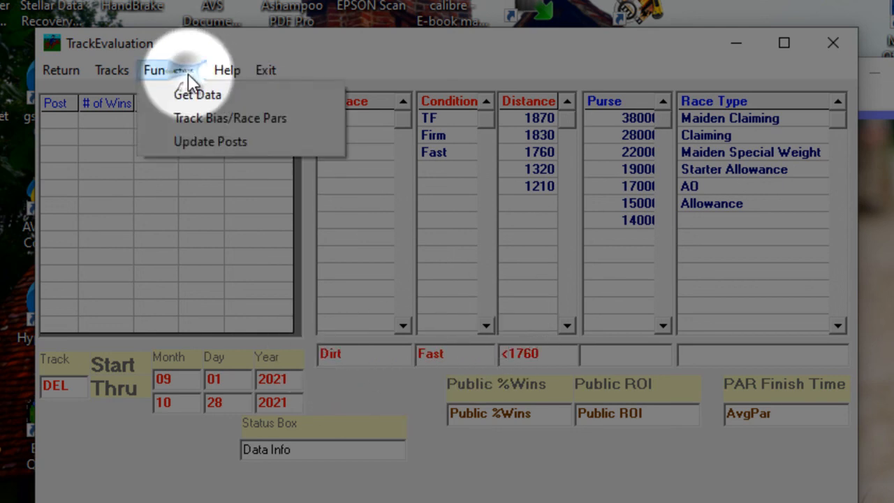
{"action": "left_click", "coordinate": [202, 120]}
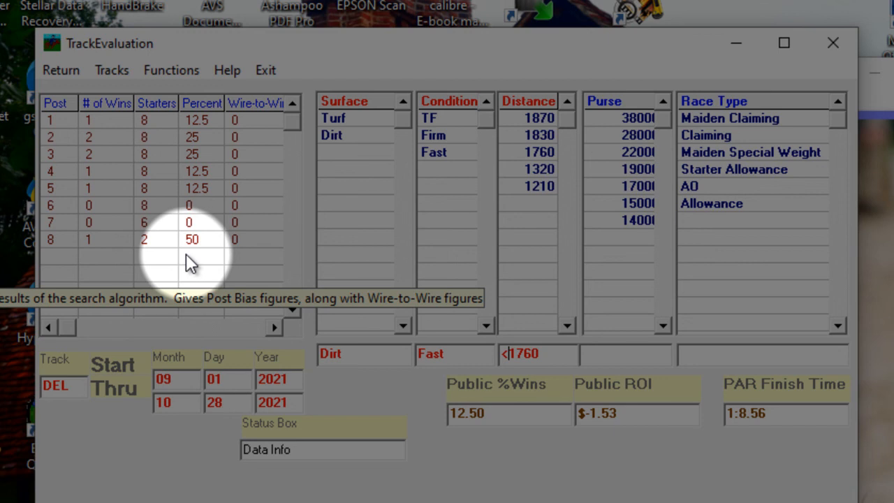
{"action": "left_click", "coordinate": [170, 70]}
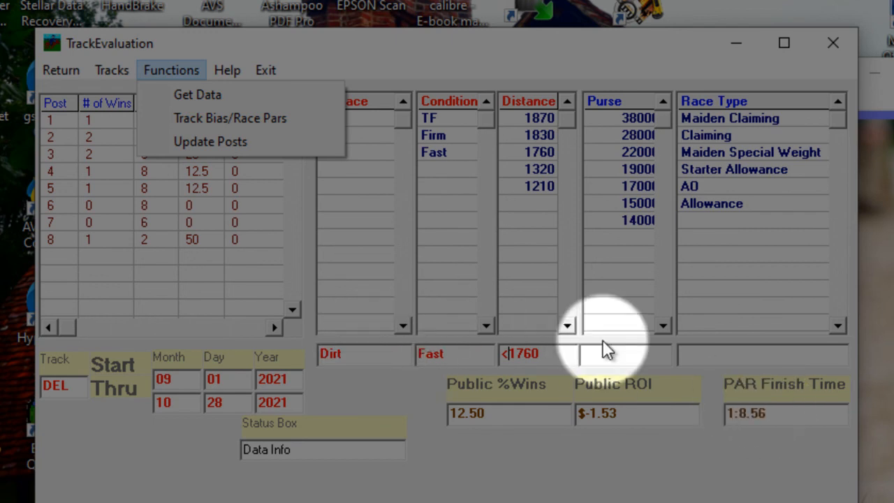
- Return from the track evaluation through the Database Manager to the Results Page and exit it, confirming the exit
{"action": "mouse_move", "coordinate": [70, 72]}
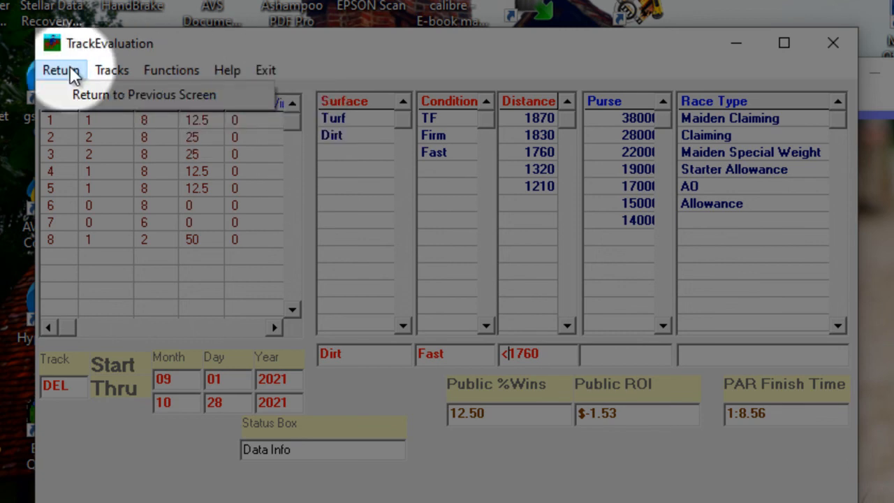
{"action": "left_click", "coordinate": [81, 91]}
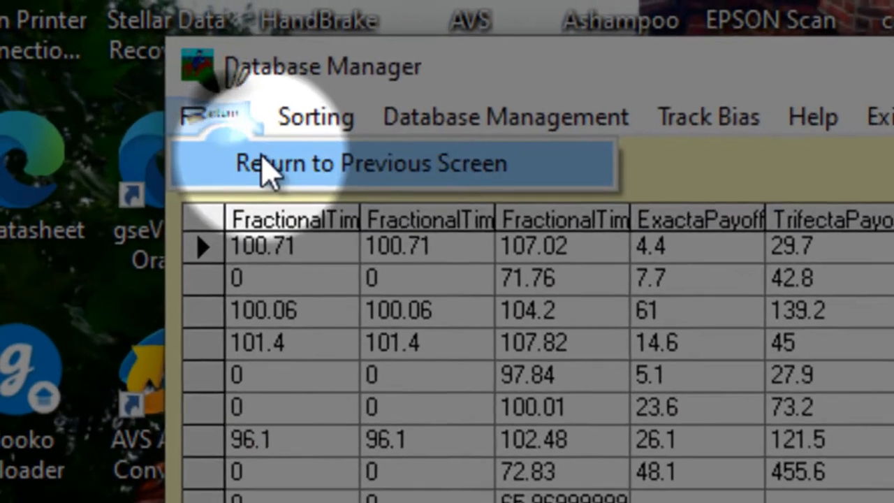
{"action": "left_click", "coordinate": [175, 121]}
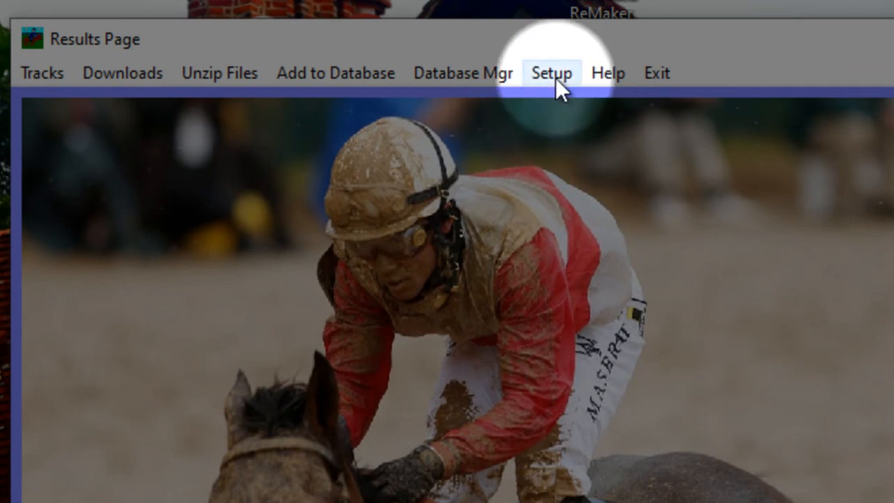
{"action": "left_click", "coordinate": [664, 77]}
{"action": "left_click", "coordinate": [676, 104]}
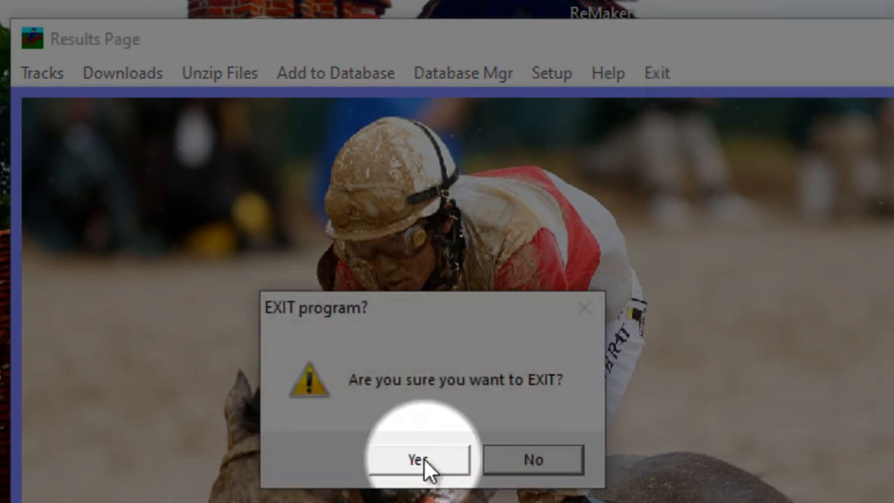
{"action": "left_click", "coordinate": [424, 464]}
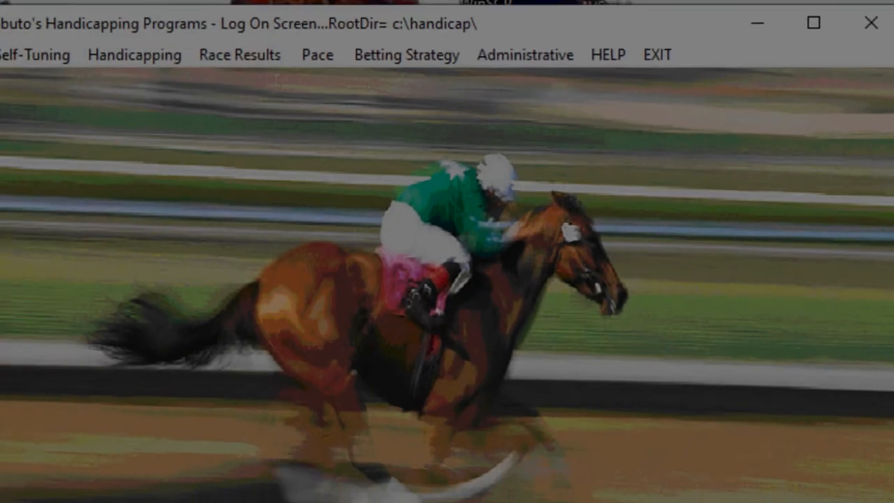